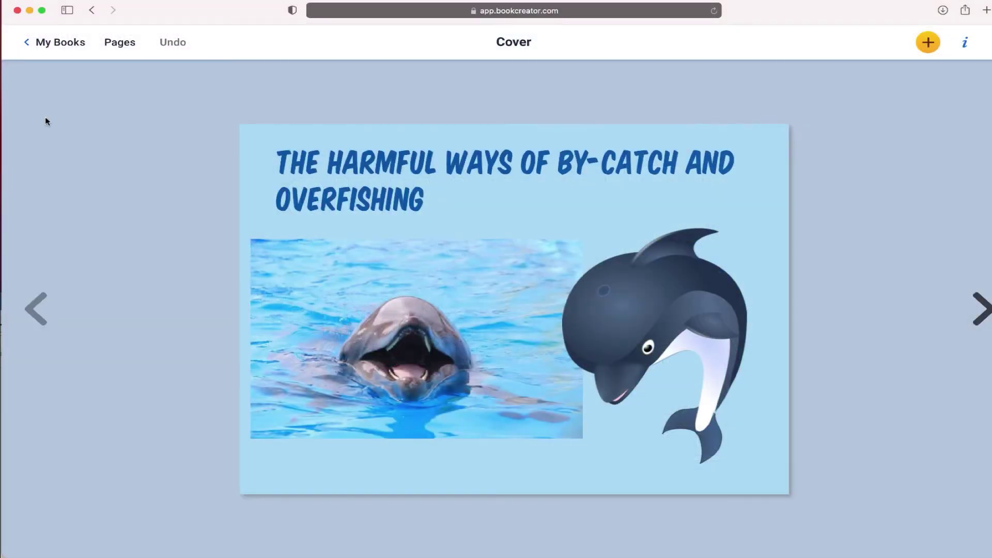
Exit the cover editor to My Books and check the share menu's Download as ebook and Print options.
left_click(54, 50)
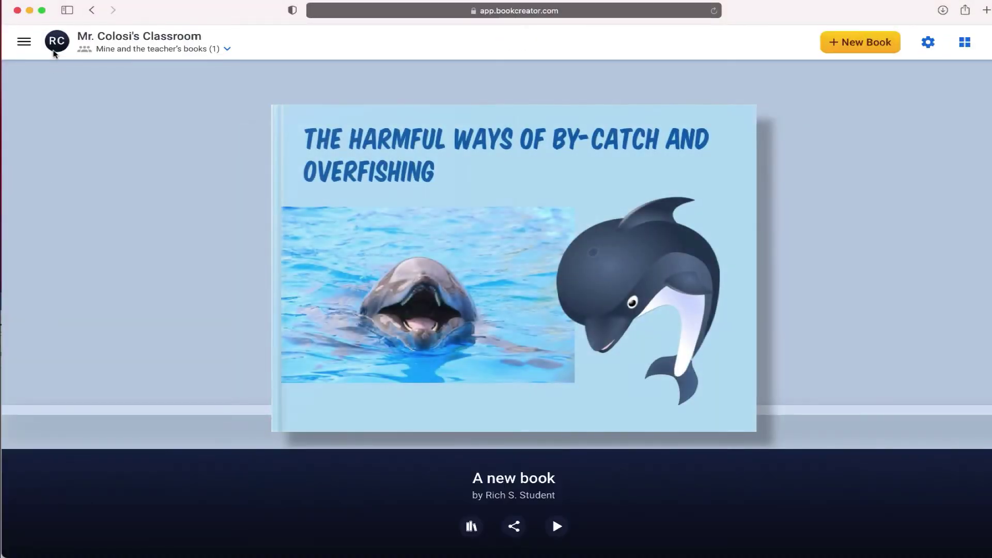
mouse_move(477, 150)
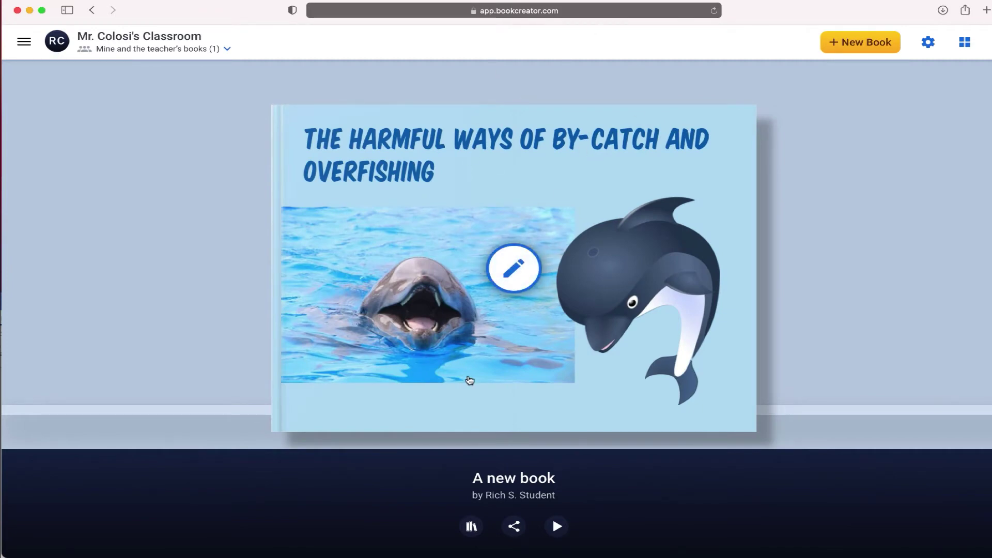
left_click(514, 526)
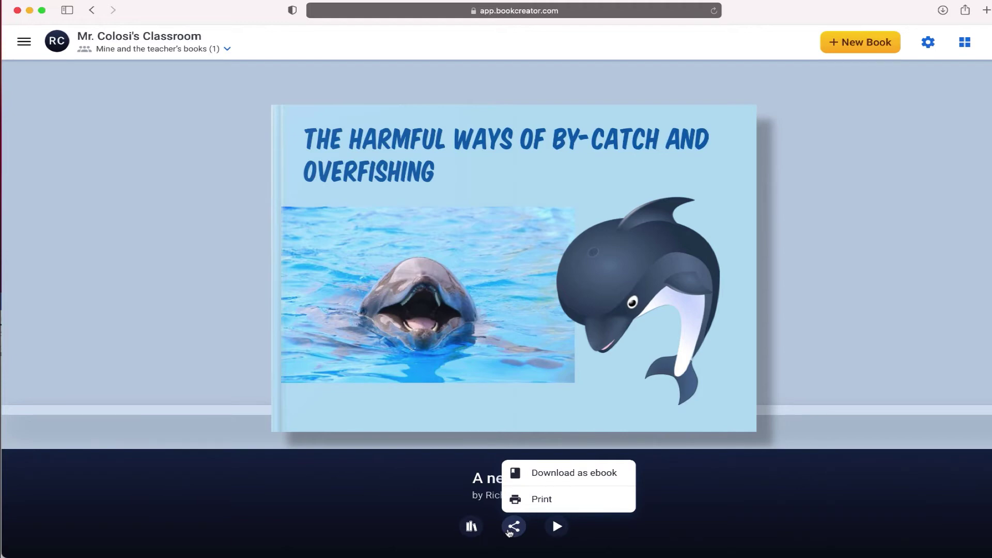
left_click(569, 534)
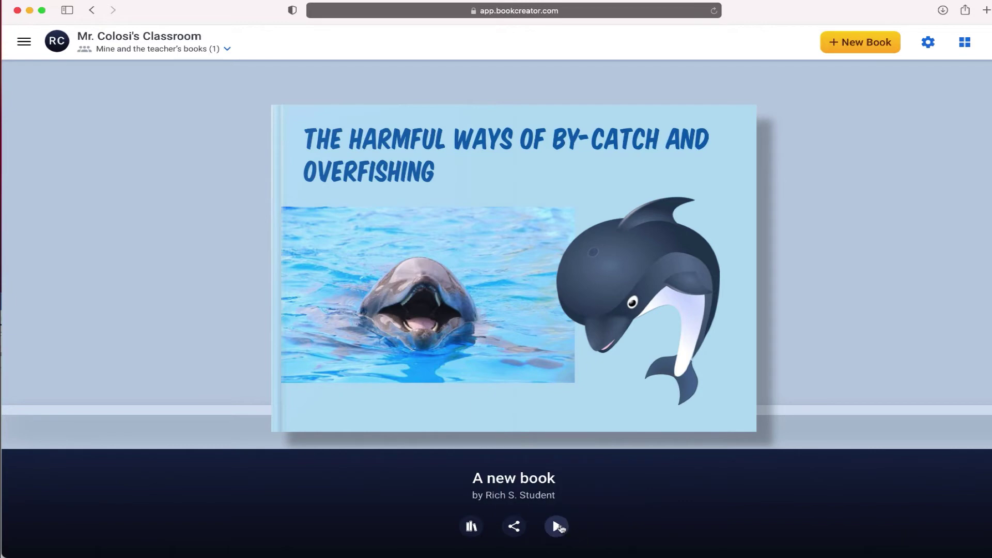
Play the dolphin by-catch book in the reader, returning to My Books once before reopening it.
left_click(557, 526)
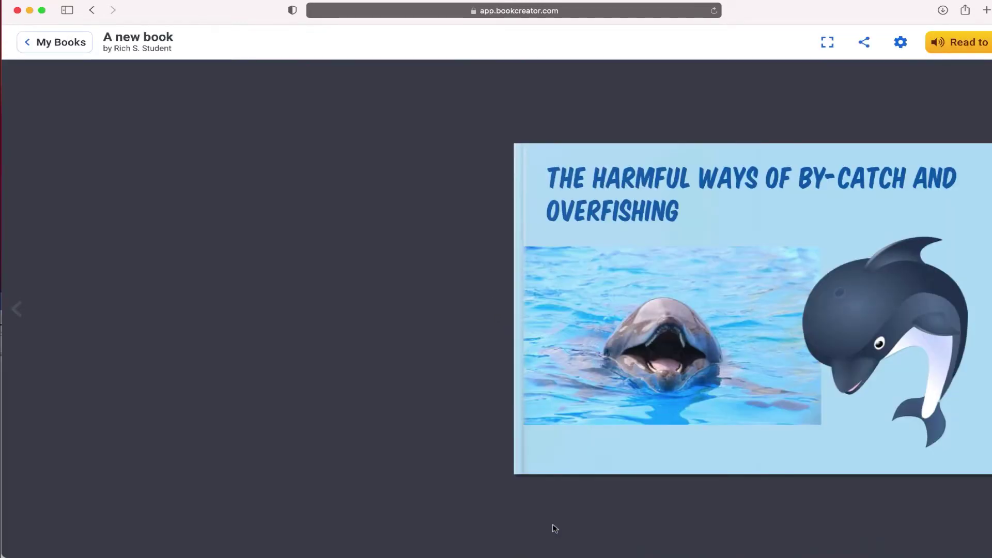
left_click(53, 47)
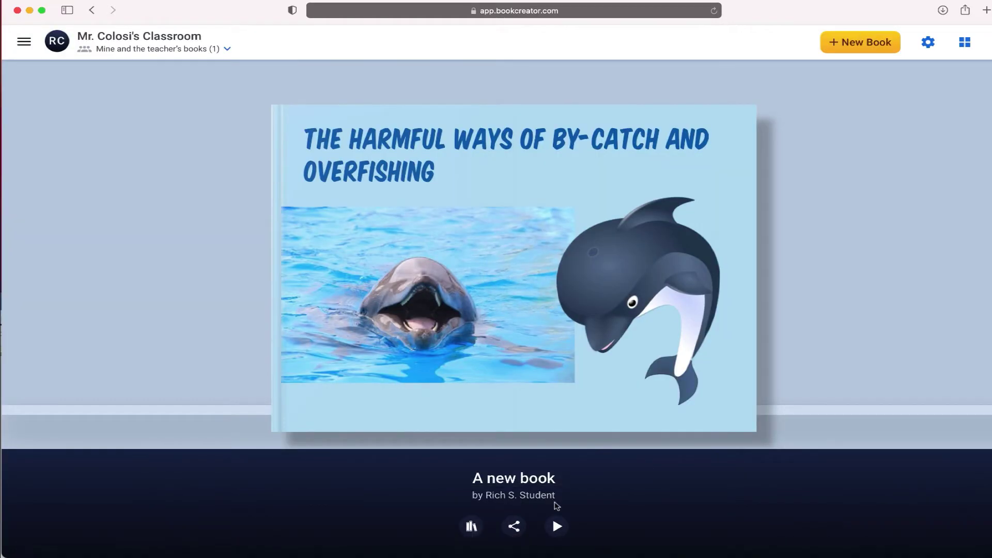
left_click(556, 526)
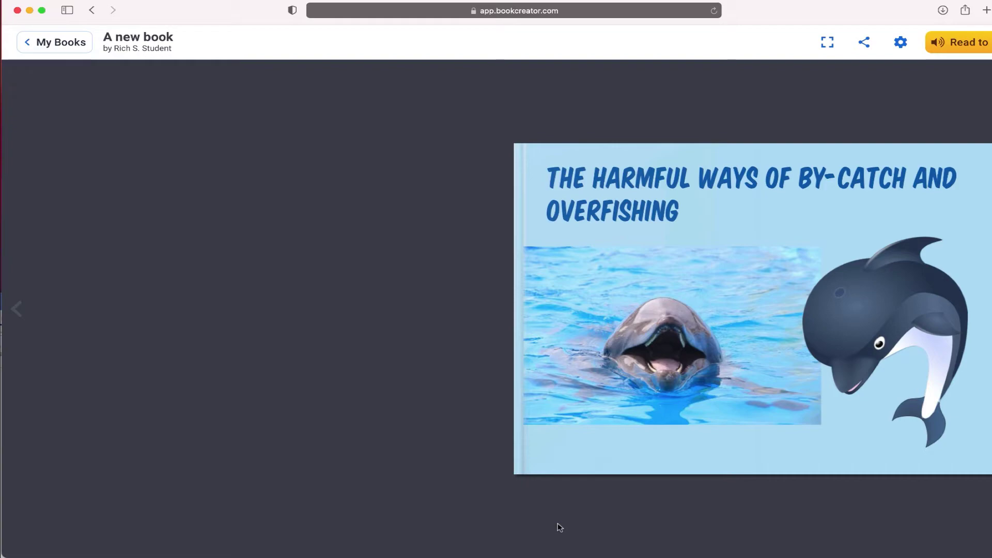
Turn to the first spread and follow its Wikipedia link to Wikipedia's main page.
key("Right")
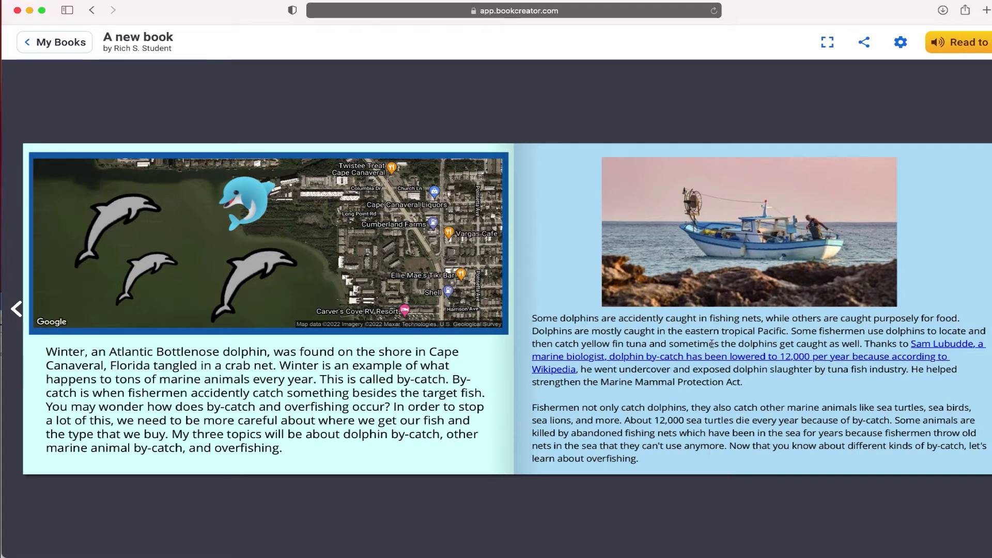
left_click(643, 360)
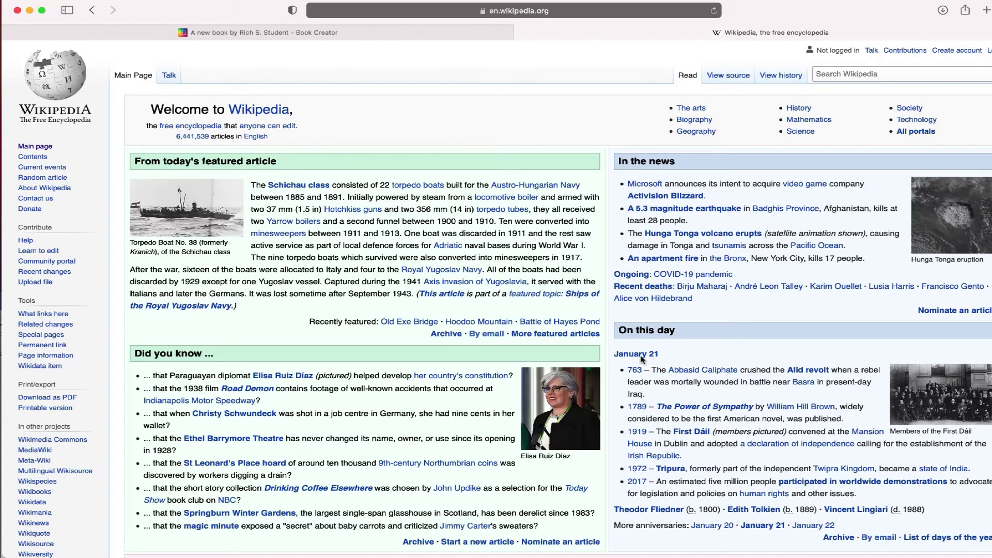
Close the Wikipedia tab to get back to the book's first spread.
left_click(522, 33)
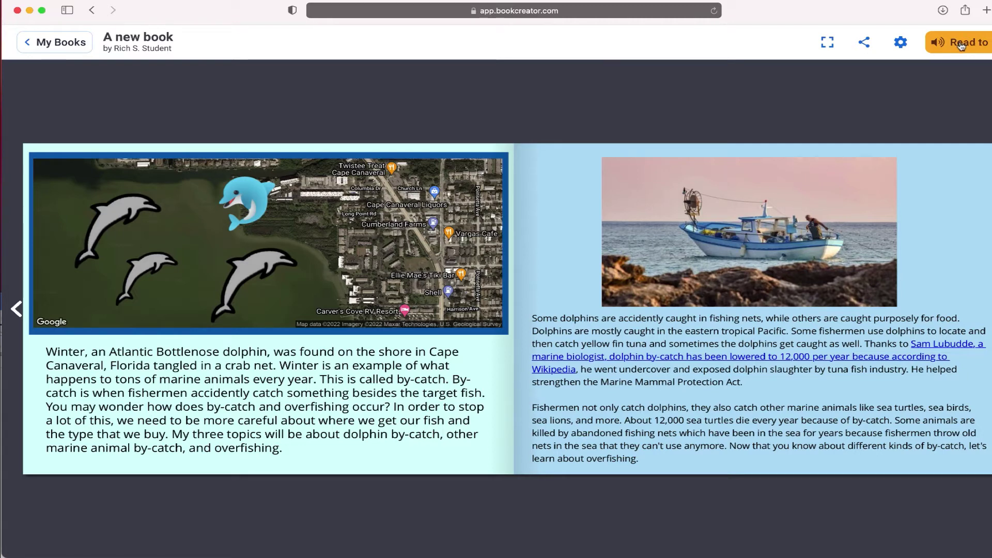
Start and stop Read to me on the spread, then show the voice and highlighting settings.
left_click(961, 46)
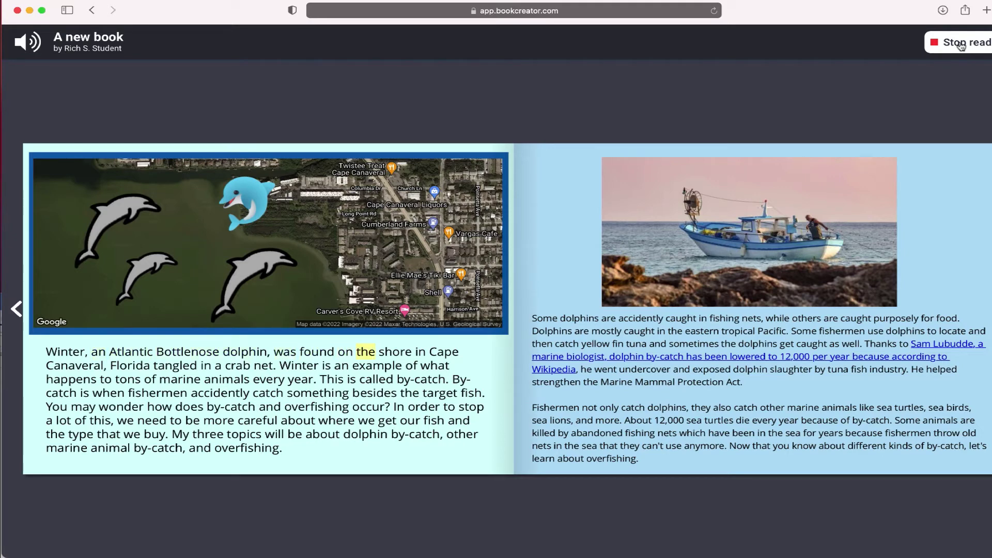
left_click(960, 44)
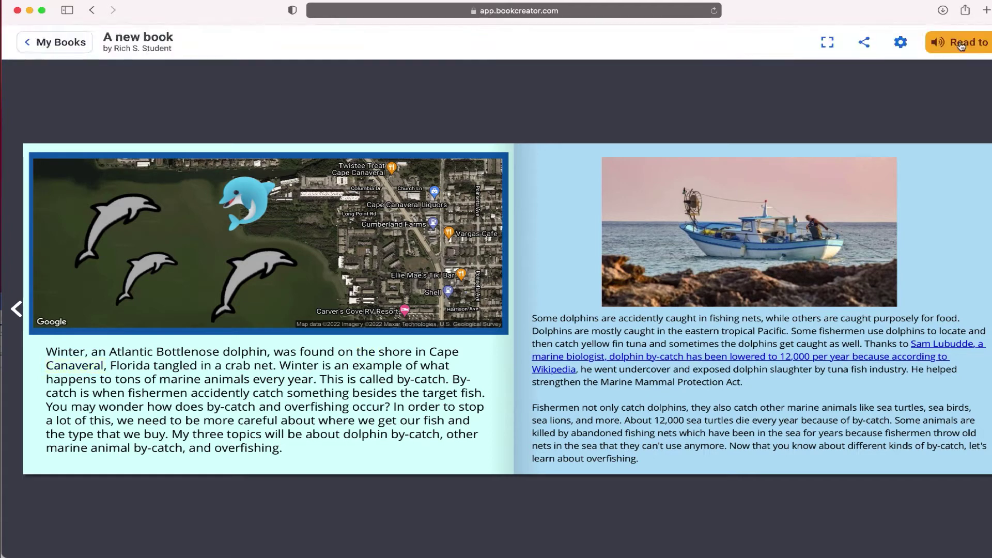
left_click(901, 42)
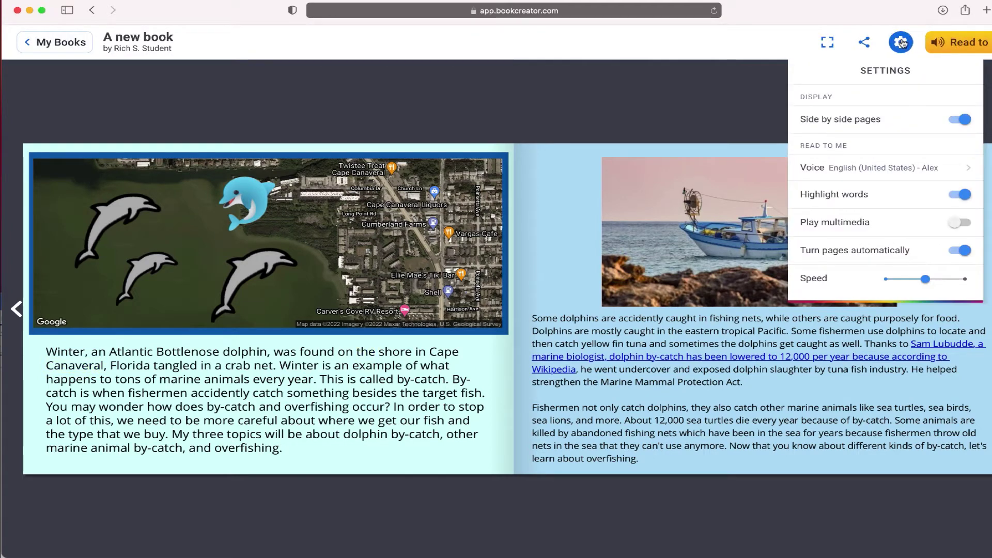
Close the settings and briefly start and stop reading the spread aloud.
left_click(767, 91)
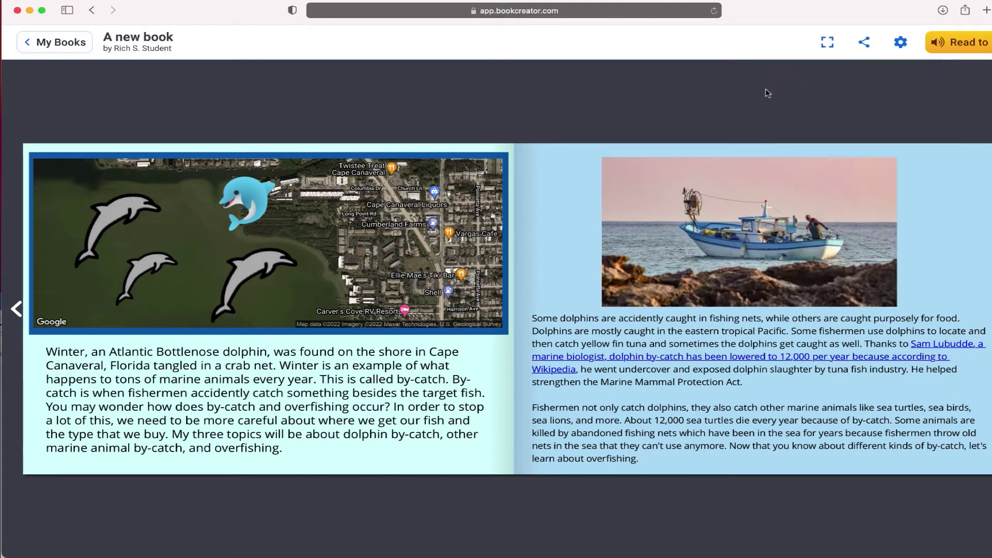
left_click(962, 45)
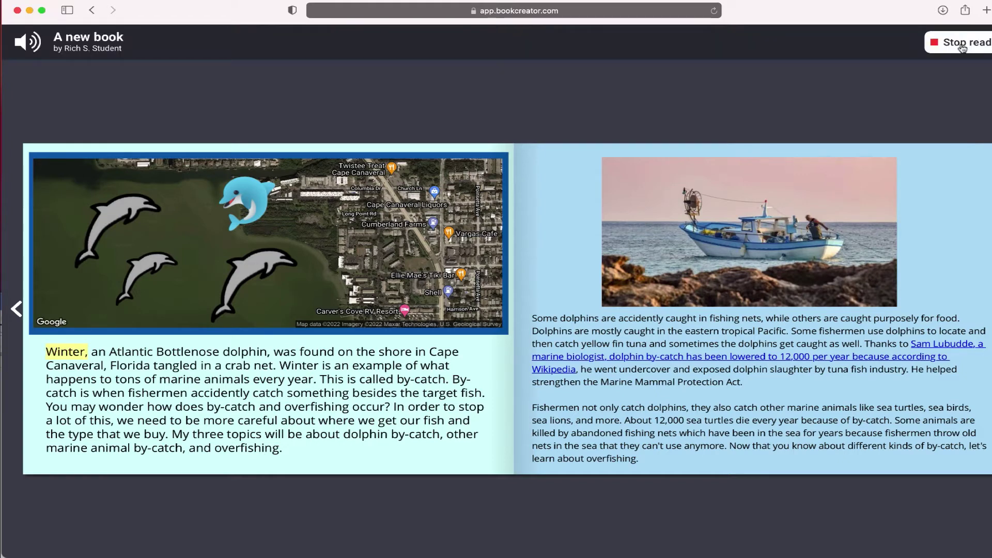
left_click(962, 45)
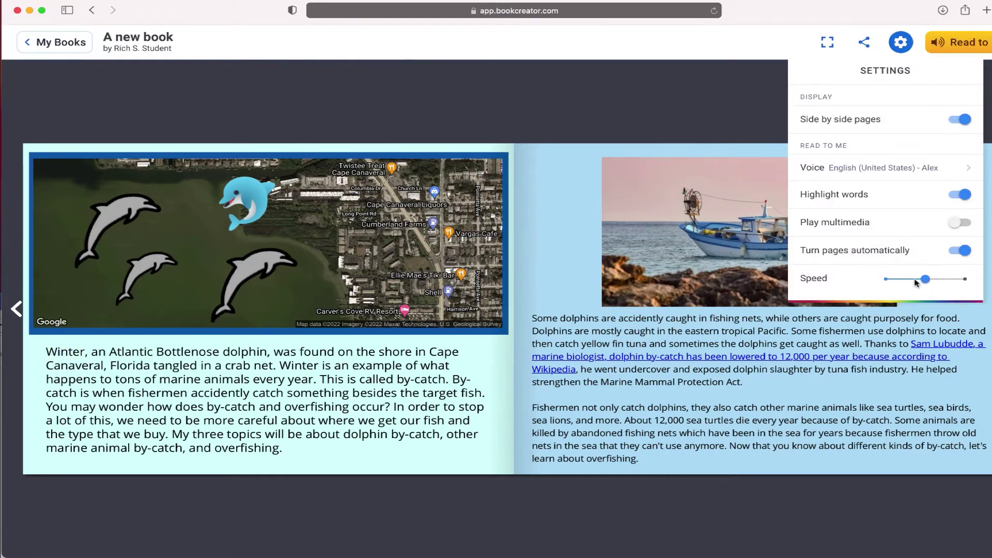
left_click(698, 116)
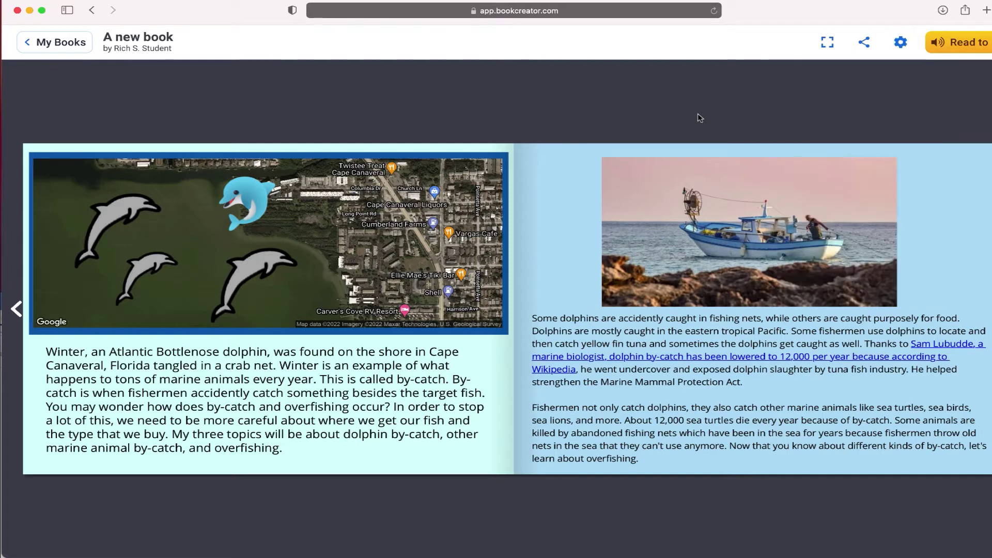
Set the read-aloud speed to its fastest, then play and stop the narration.
left_click(899, 43)
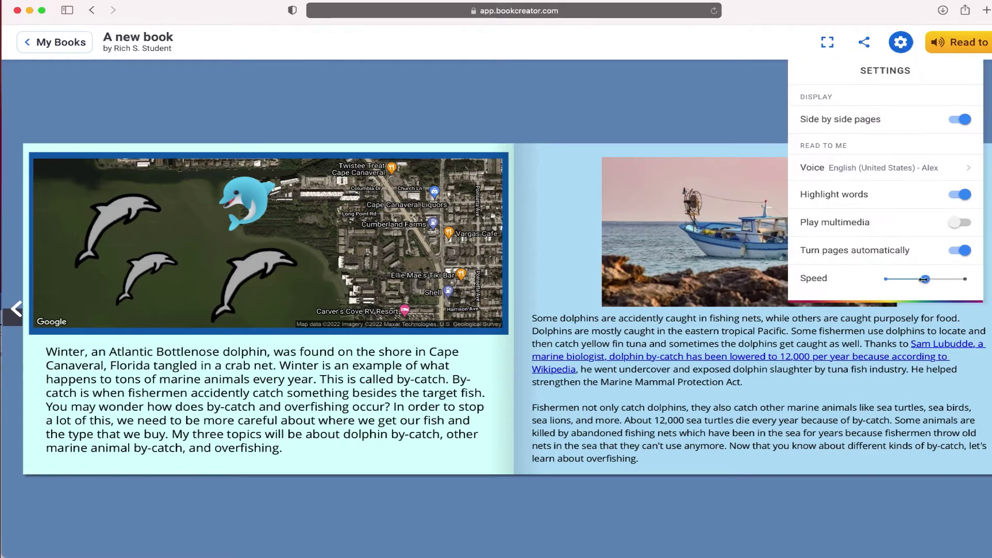
left_click(950, 280)
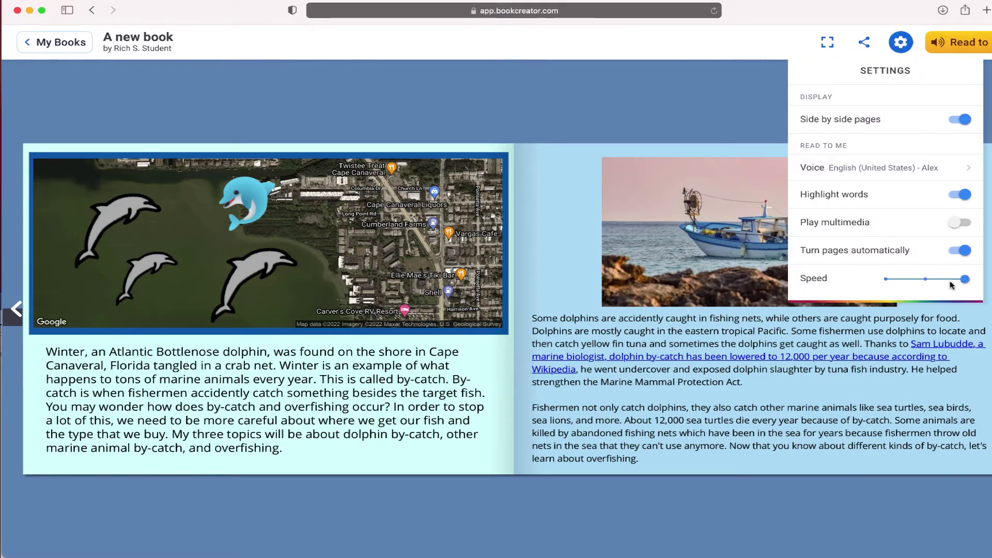
left_click(950, 45)
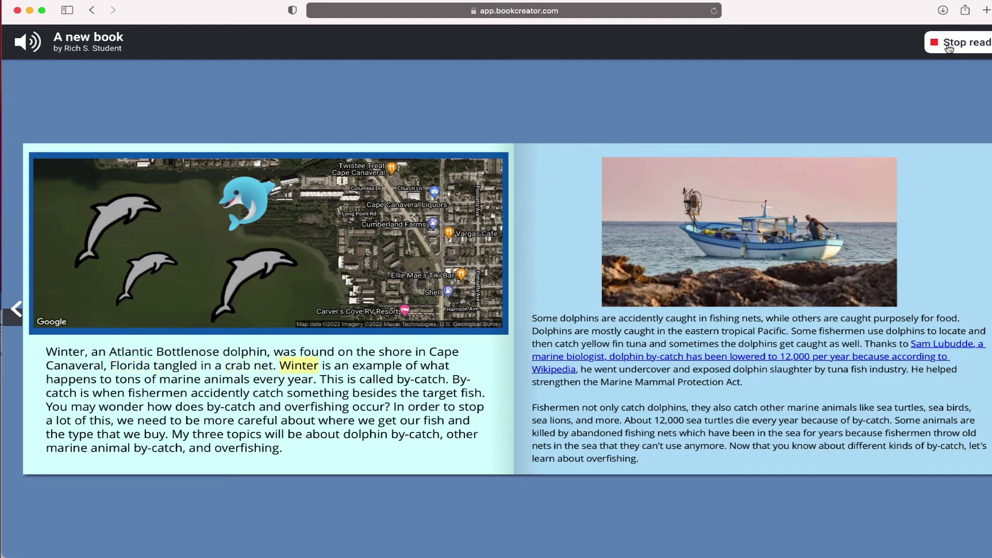
left_click(950, 46)
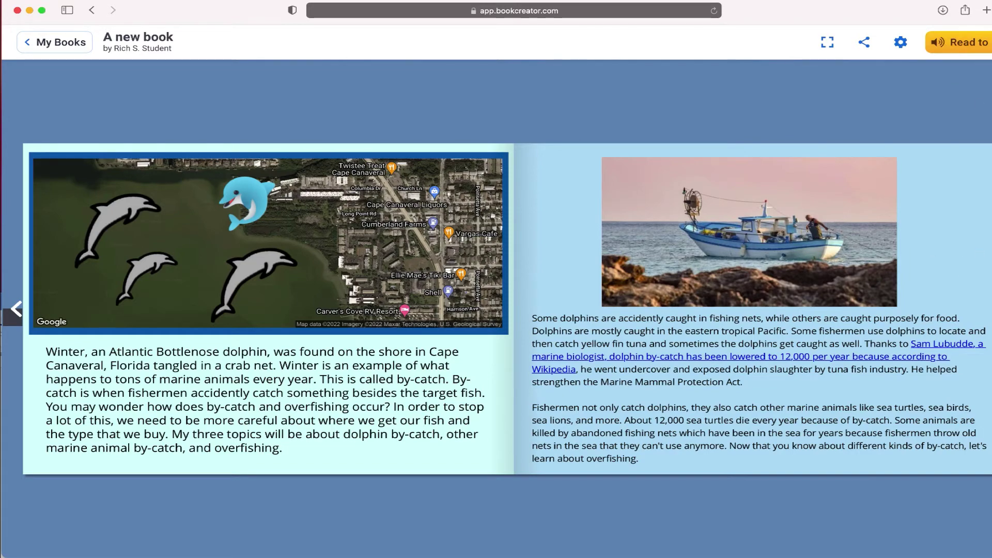
Page through to the book's last page, then return to the classroom library.
key("Right")
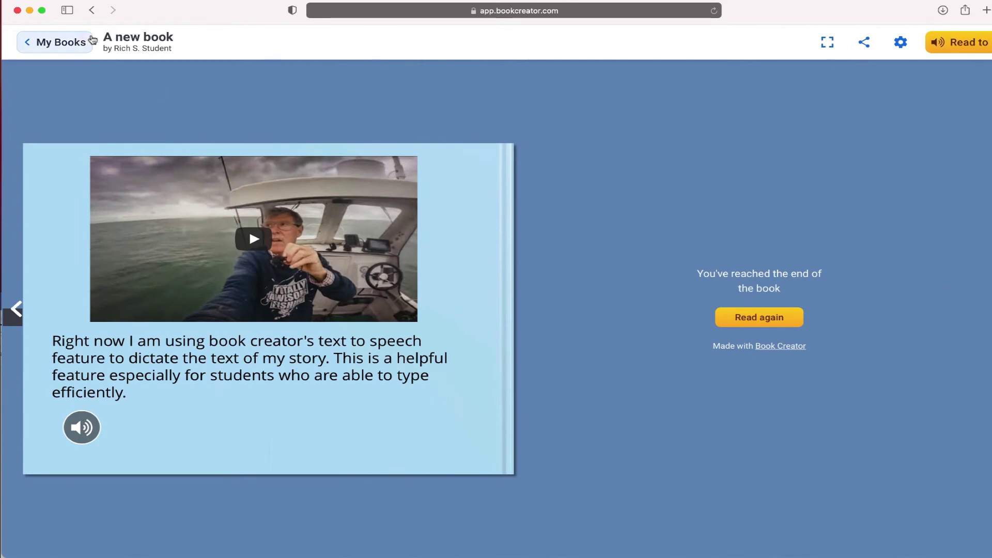
left_click(77, 40)
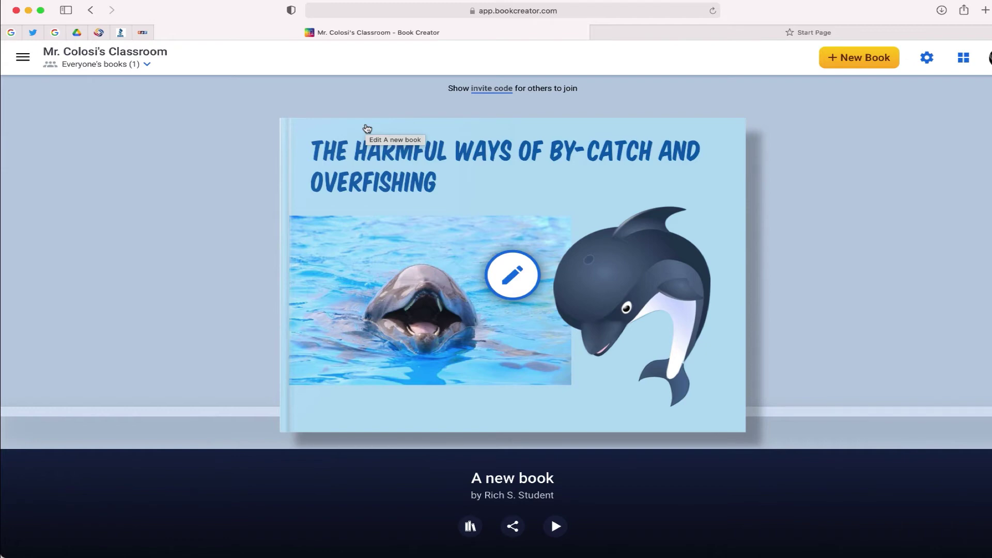
left_click(505, 271)
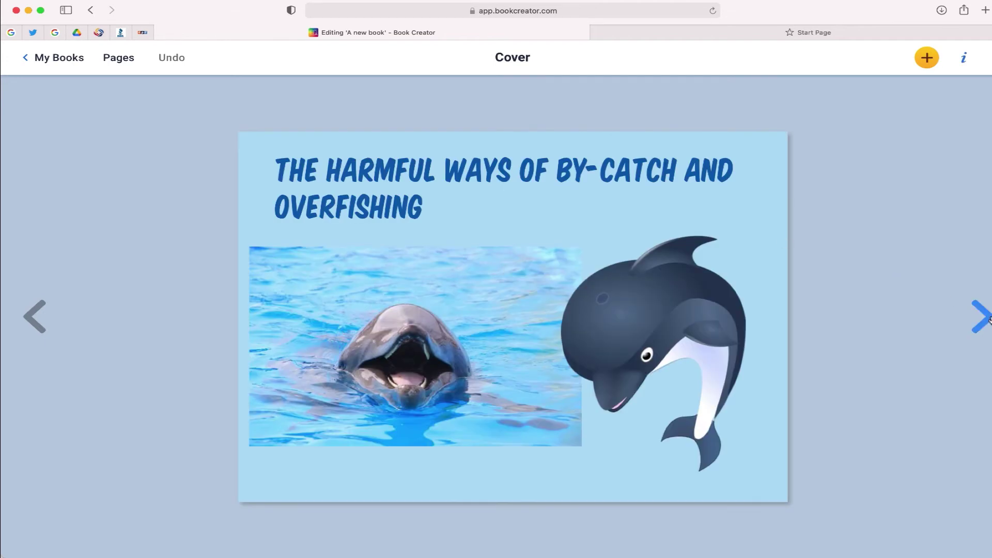
left_click(982, 316)
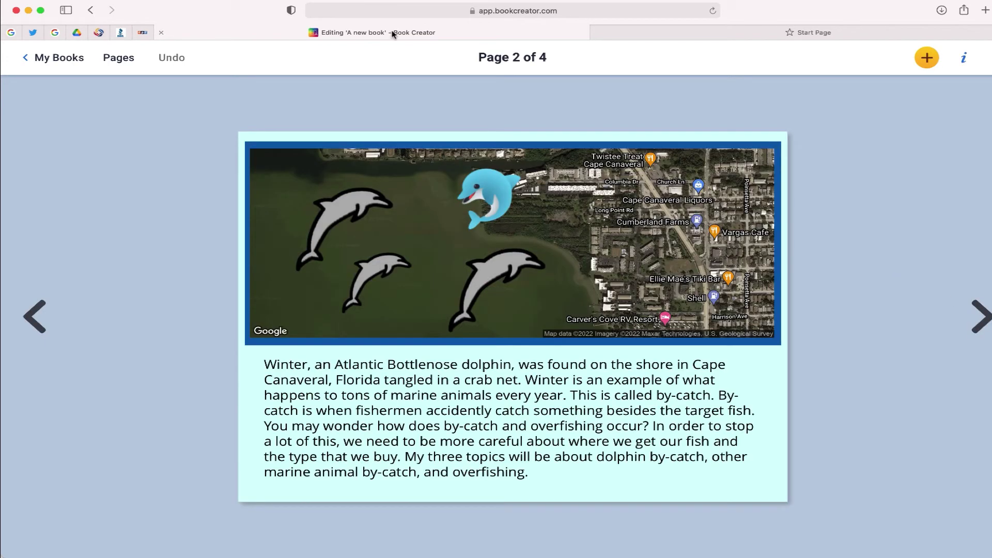
left_click(66, 58)
mouse_move(460, 288)
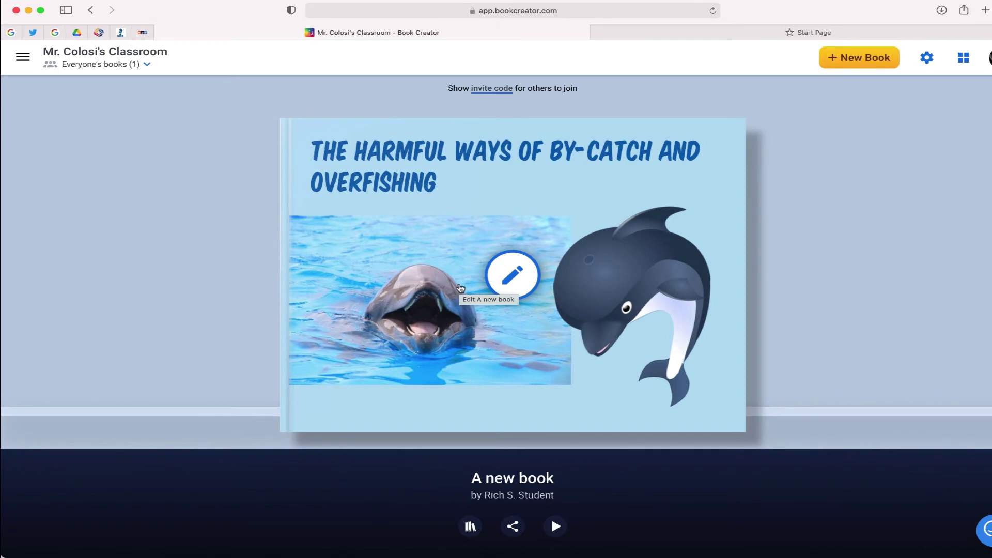
Start Publish online with description 'Harmful Ways of By-Catch and Overfishing', Private visibility, remixes off.
left_click(513, 526)
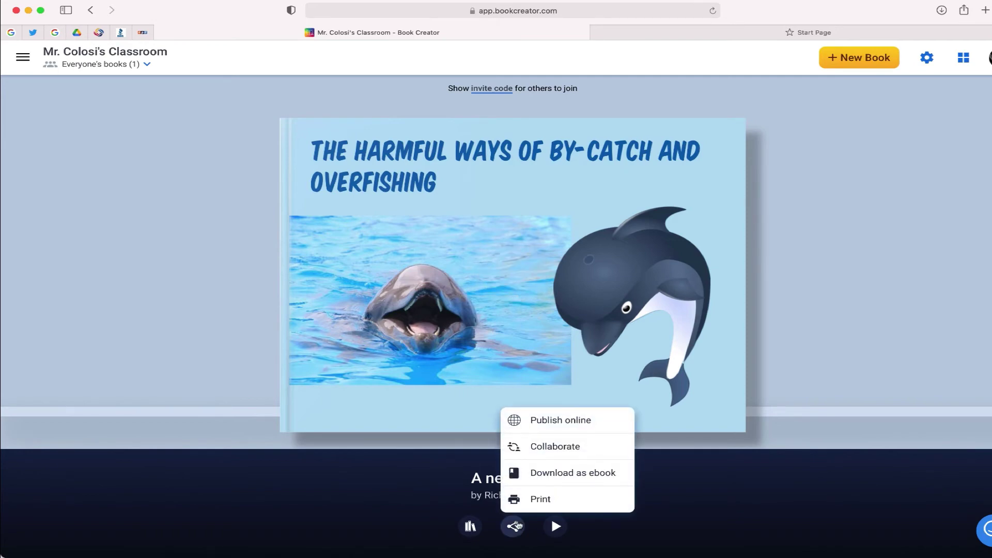
left_click(551, 421)
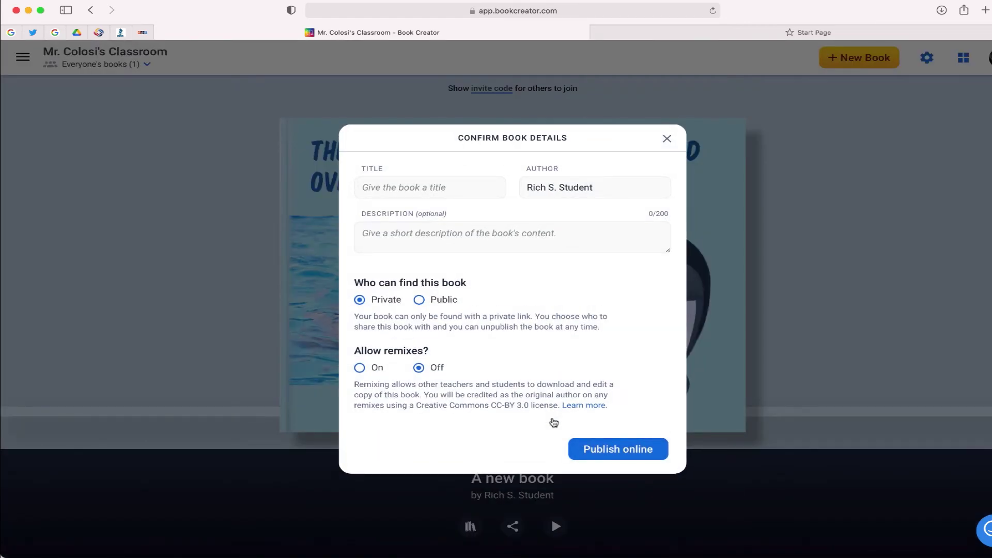
left_click_drag(567, 130, 532, 111)
left_click(667, 139)
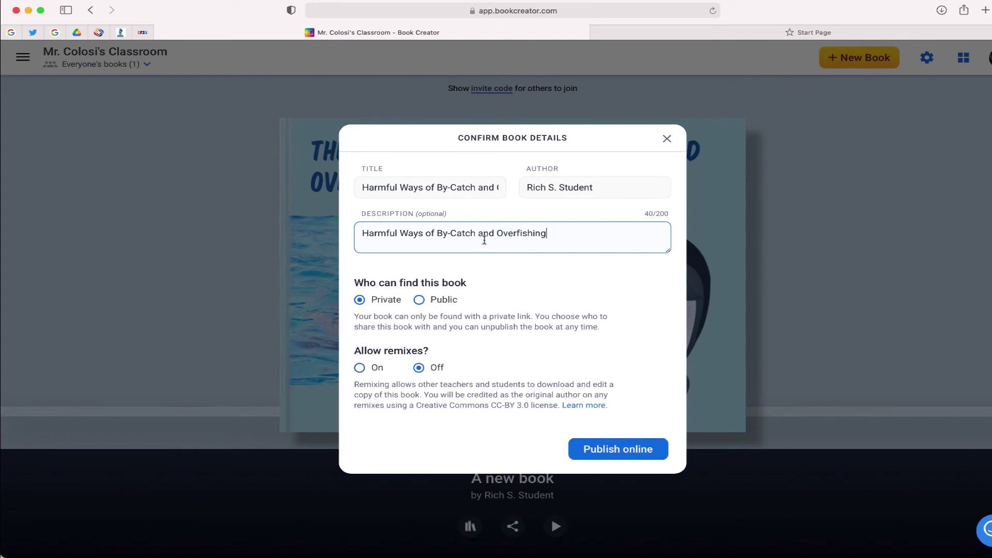
left_click(370, 301)
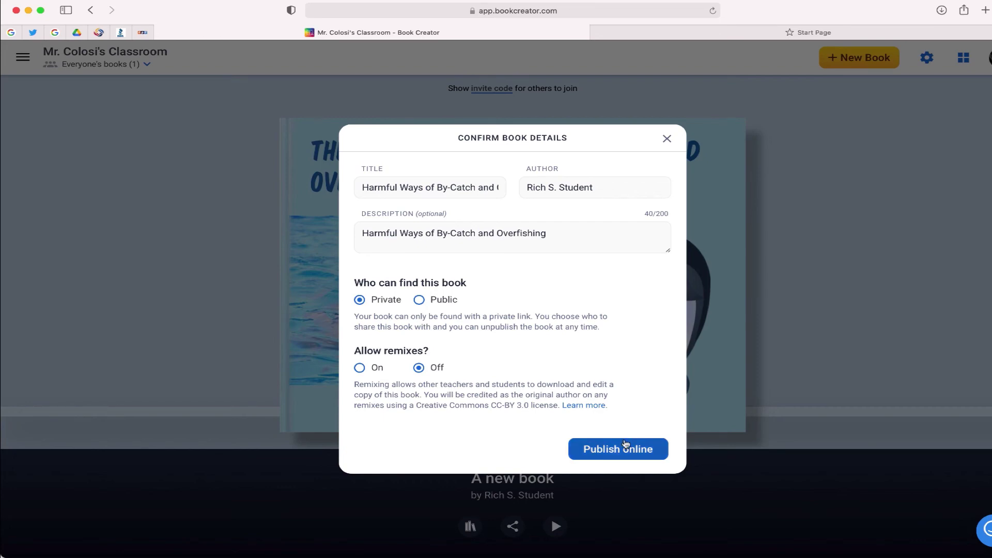
Publish the book privately, copy its link, and open a new Safari private window.
left_click(622, 449)
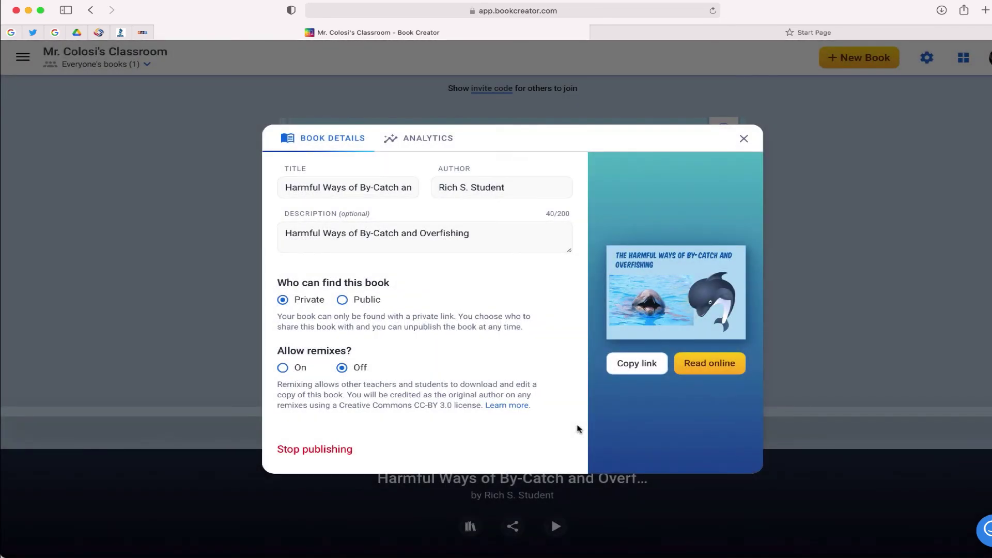
left_click(643, 365)
left_click(77, 1)
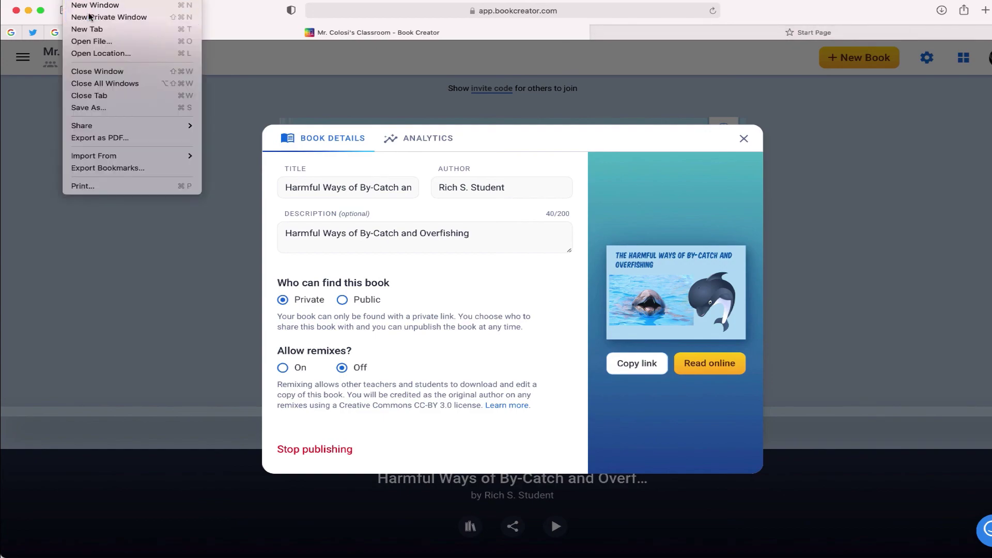
left_click(89, 16)
Load the pasted private link, dismiss the info popup, and open the book to its Winter spread.
key("super+v")
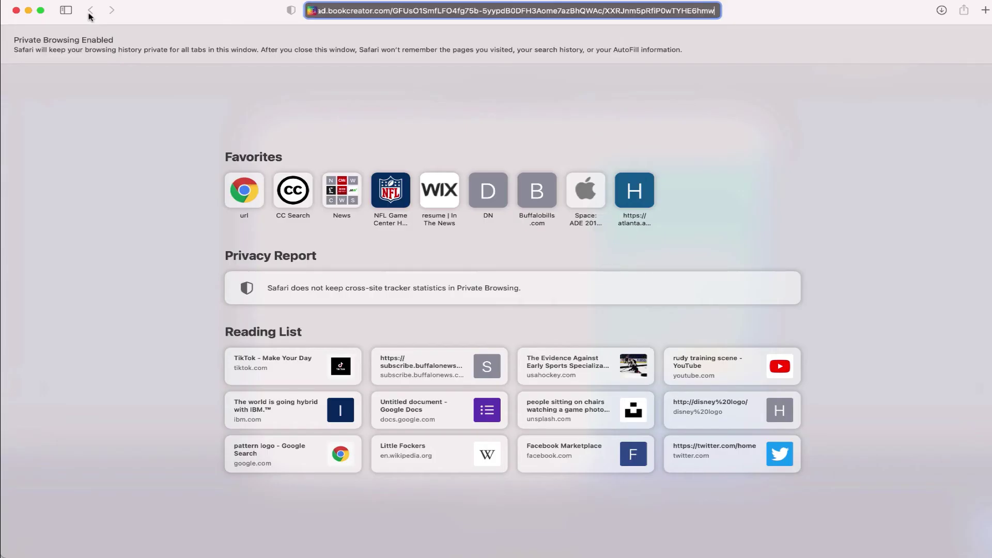
key("Return")
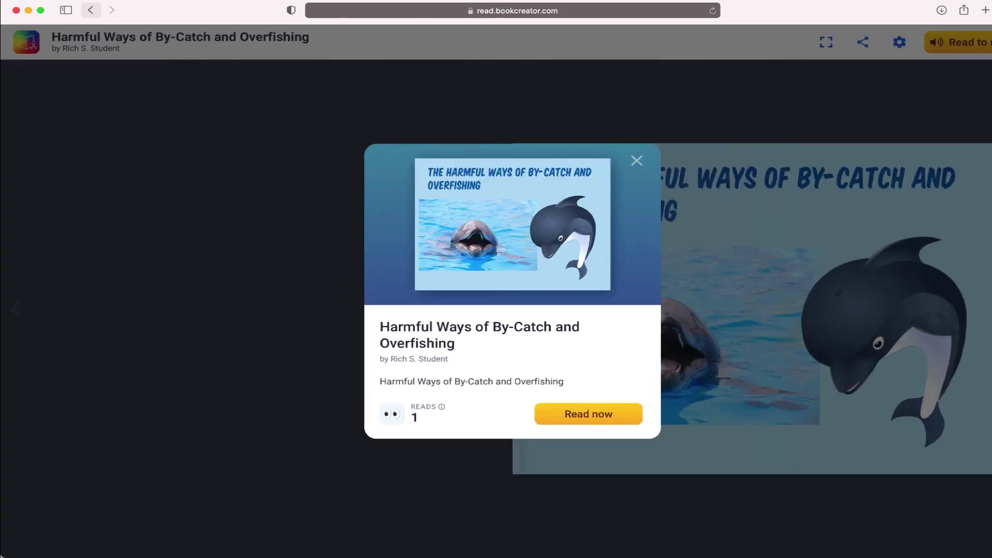
left_click(637, 161)
left_click(984, 360)
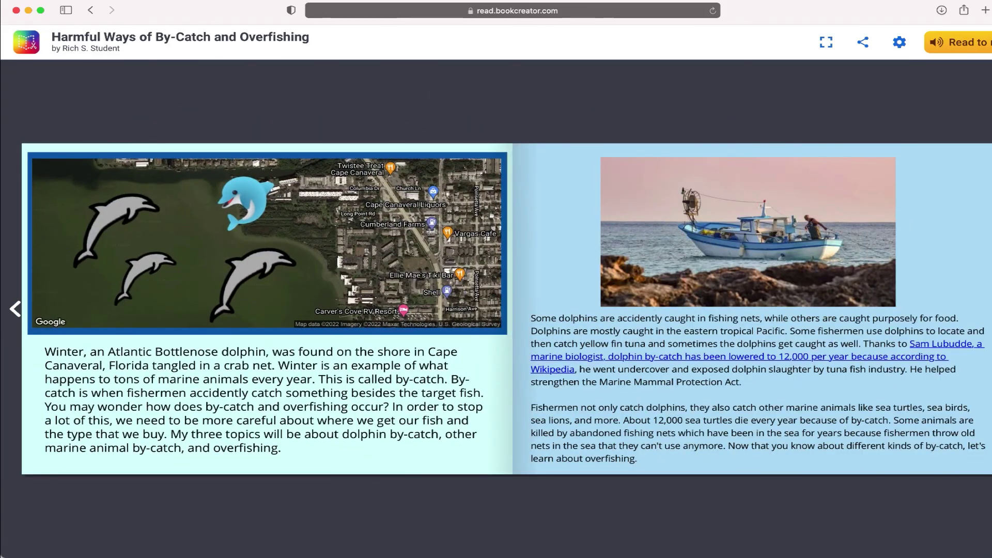